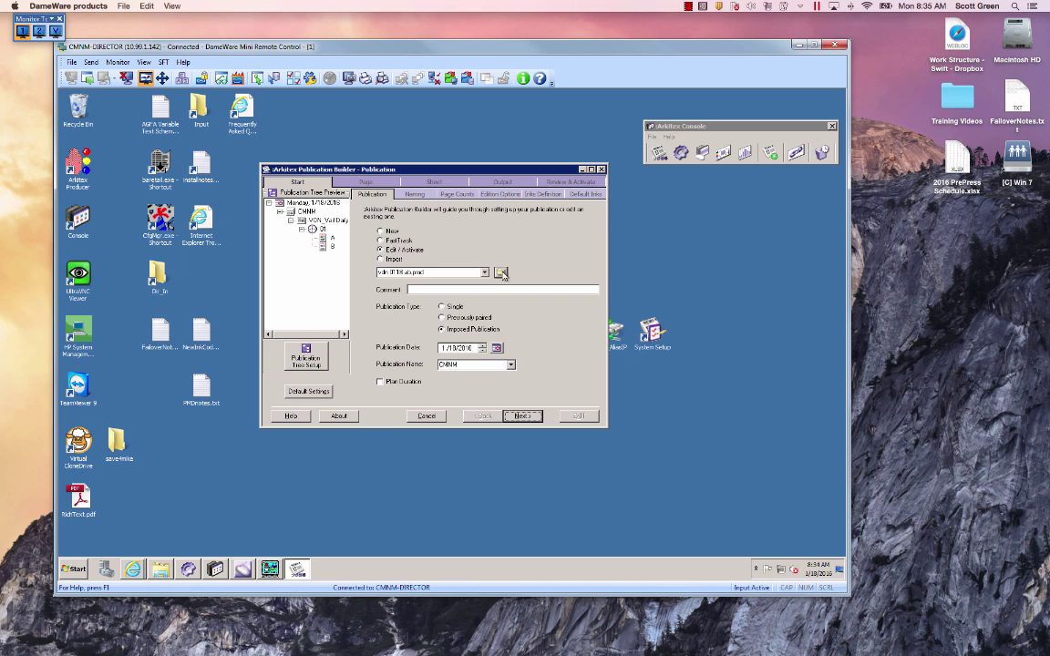
Look through the active job files in the _ActiveJobs configuration folder, leaving the loaded publication as is.
{"action": "left_click", "coordinate": [501, 273]}
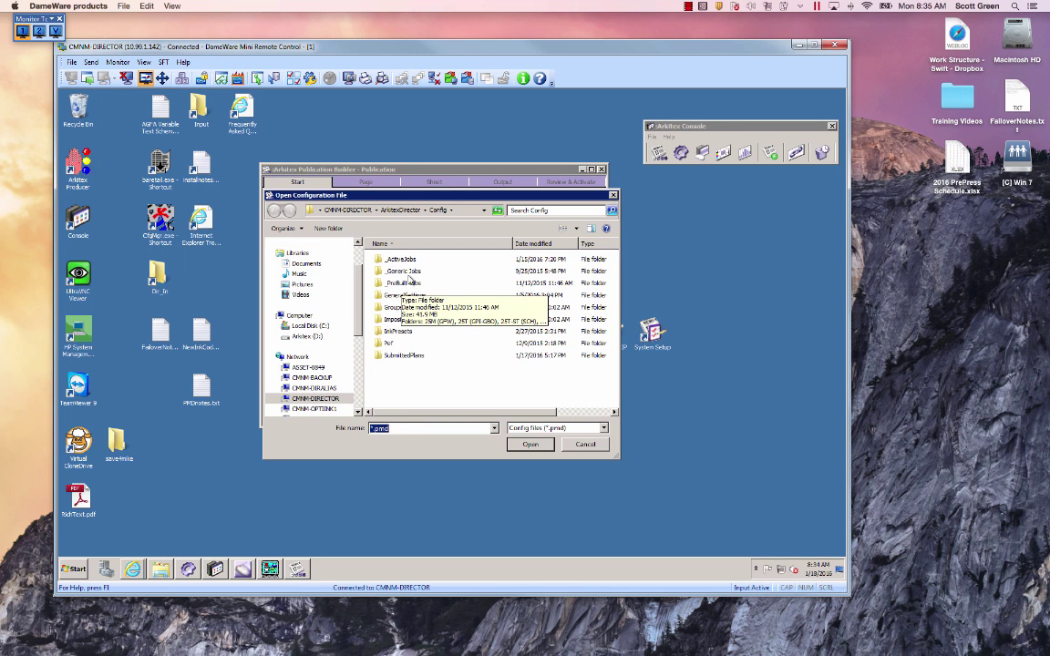
{"action": "double_click", "coordinate": [401, 260]}
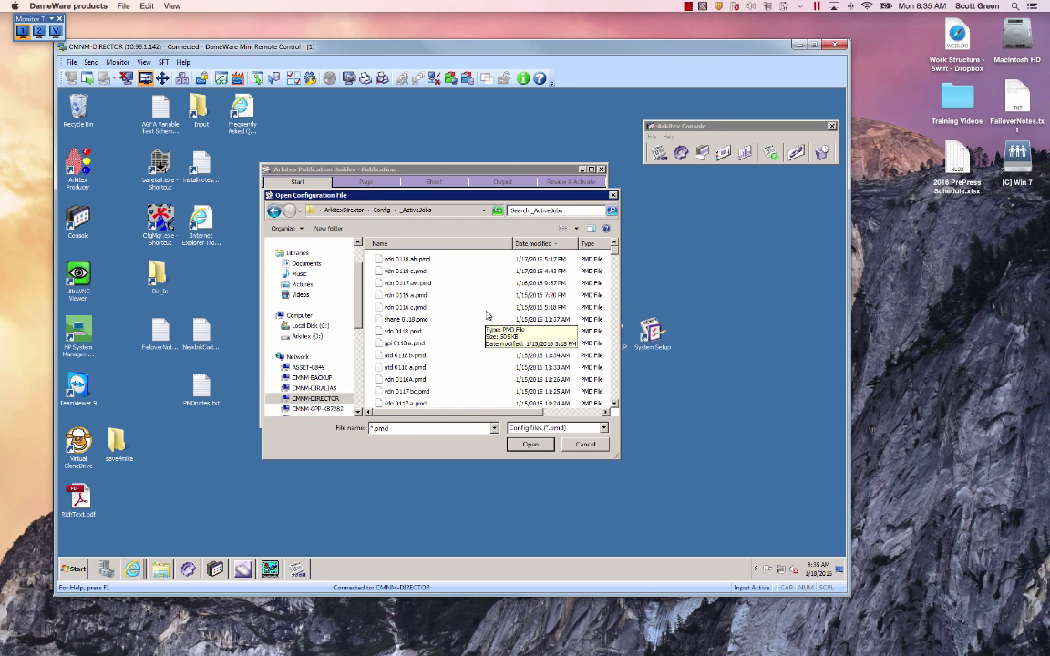
{"action": "left_click", "coordinate": [531, 444]}
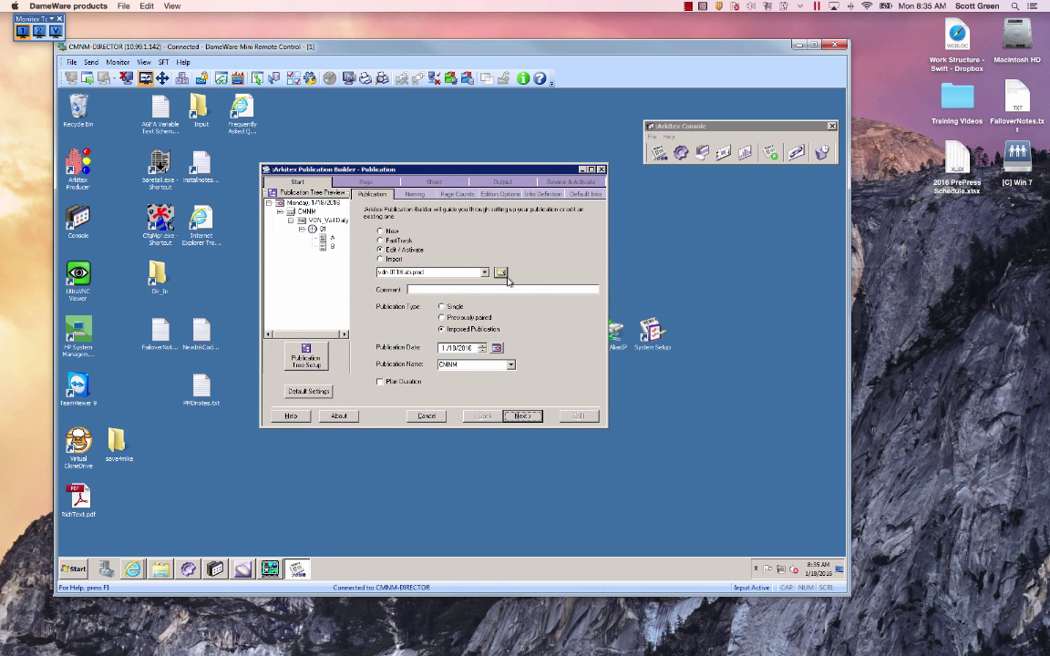
Browse the _Generic Jobs configuration folder and examine the templates in its 30T subfolder without opening one.
{"action": "left_click", "coordinate": [503, 274]}
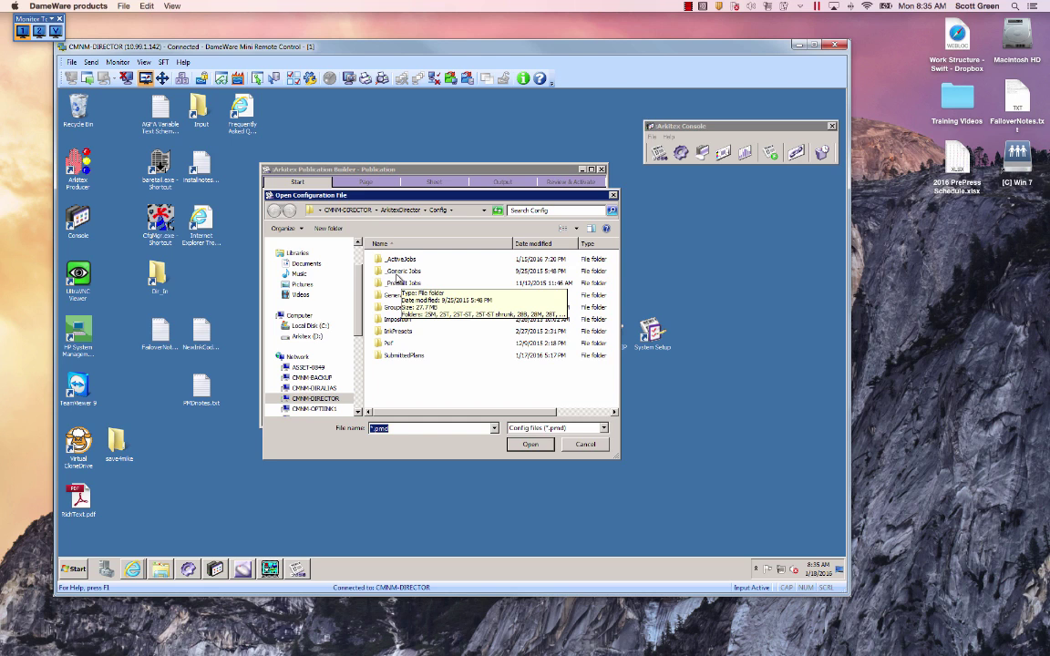
{"action": "double_click", "coordinate": [397, 274]}
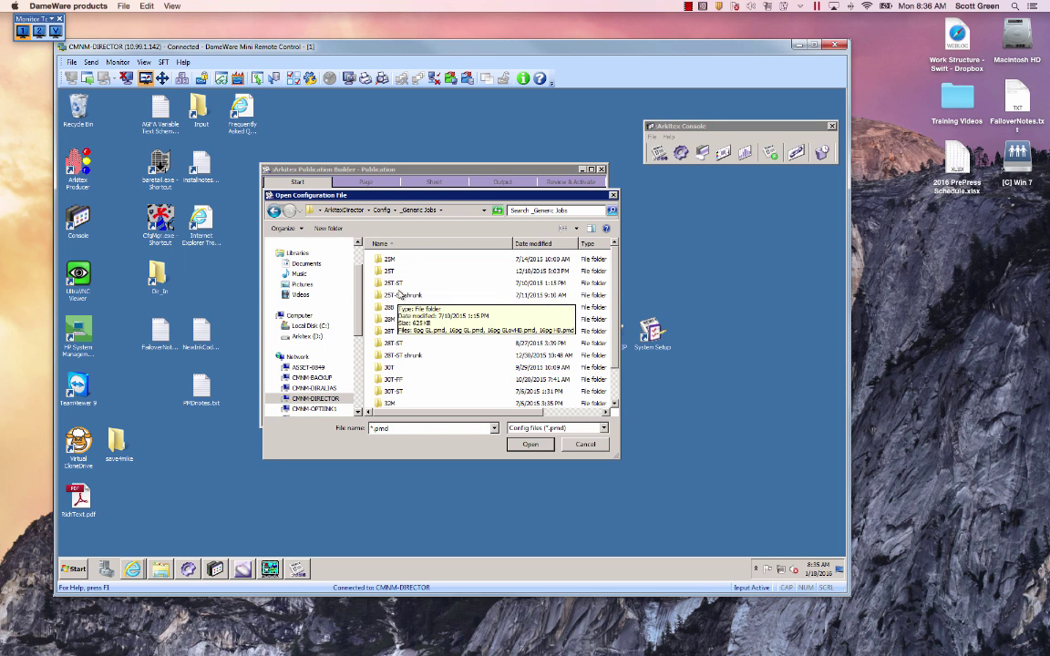
{"action": "left_click", "coordinate": [456, 381]}
{"action": "left_click", "coordinate": [409, 355]}
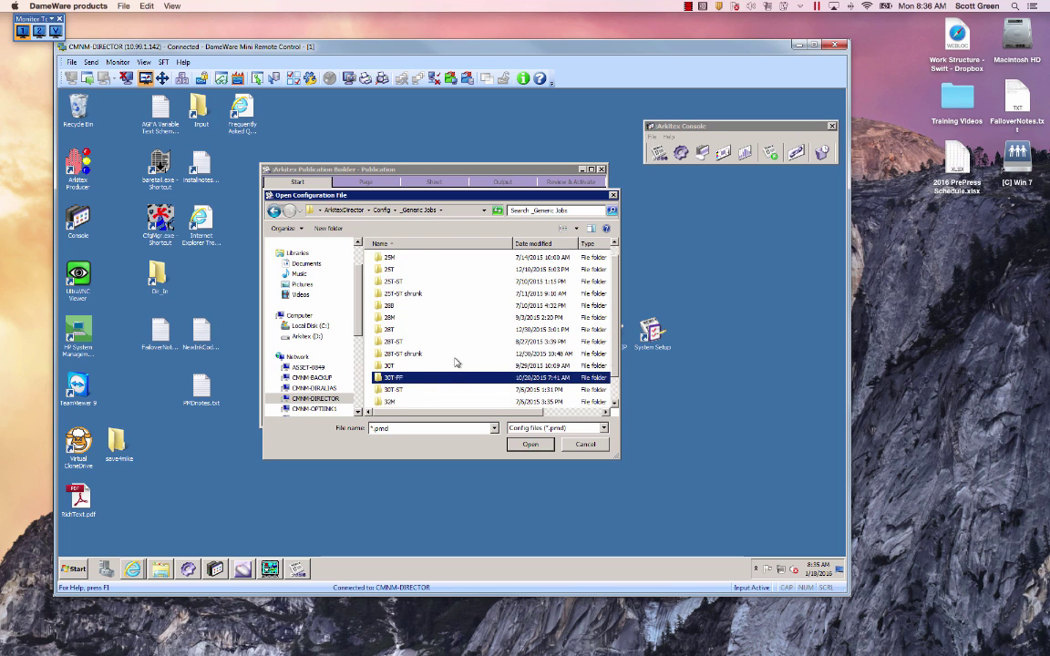
{"action": "scroll", "coordinate": [408, 356], "scroll_direction": "down", "scroll_amount": 1}
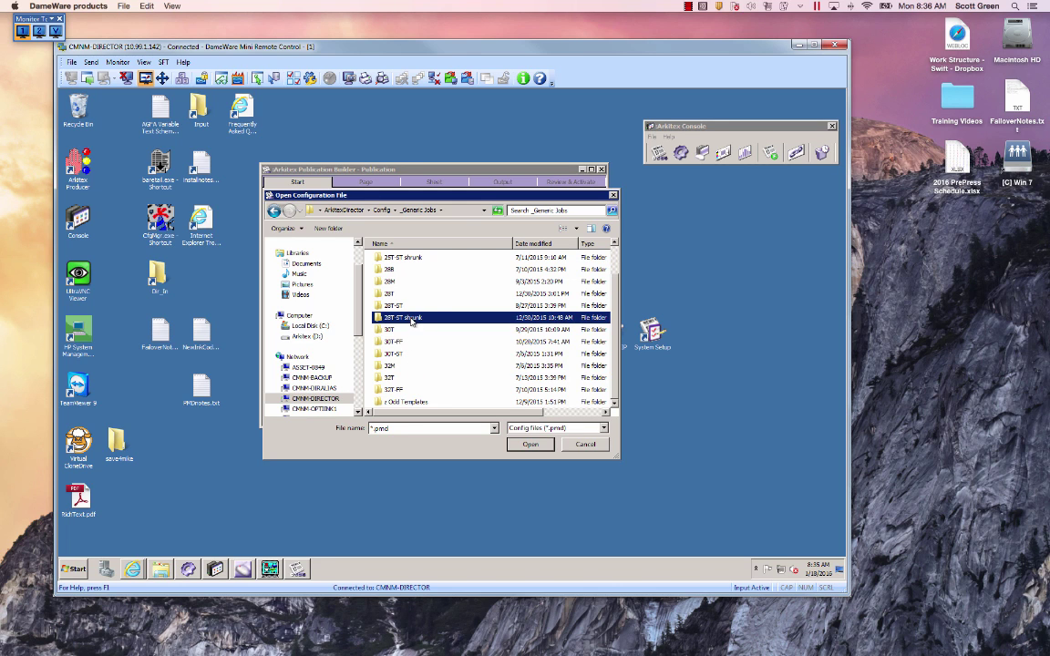
{"action": "scroll", "coordinate": [422, 310], "scroll_direction": "up", "scroll_amount": 1}
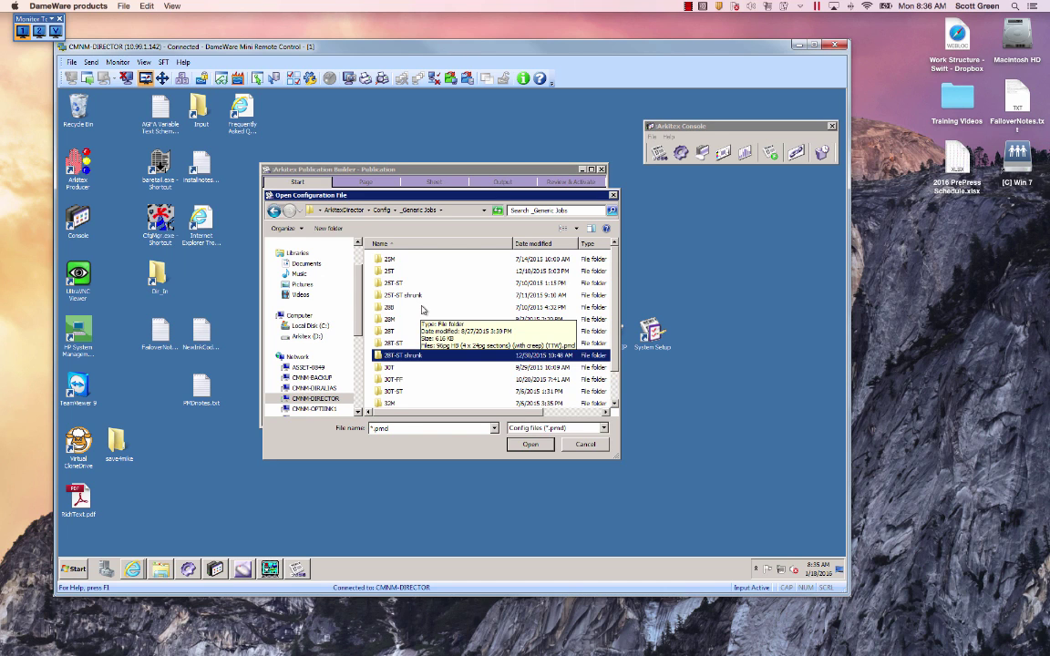
{"action": "double_click", "coordinate": [392, 367]}
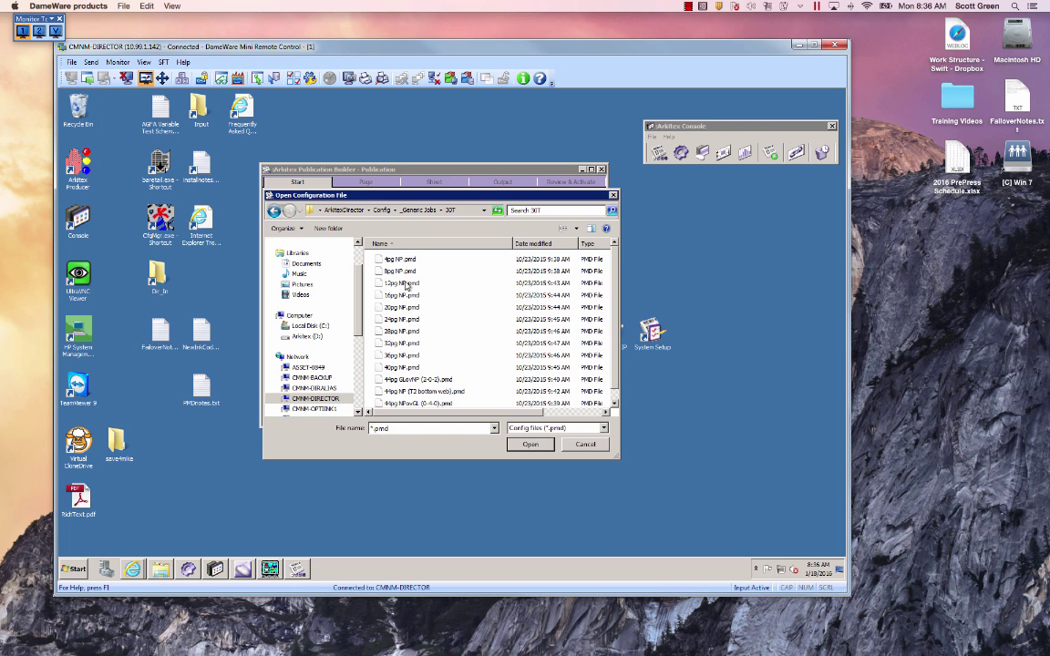
{"action": "scroll", "coordinate": [413, 348], "scroll_direction": "down", "scroll_amount": 1}
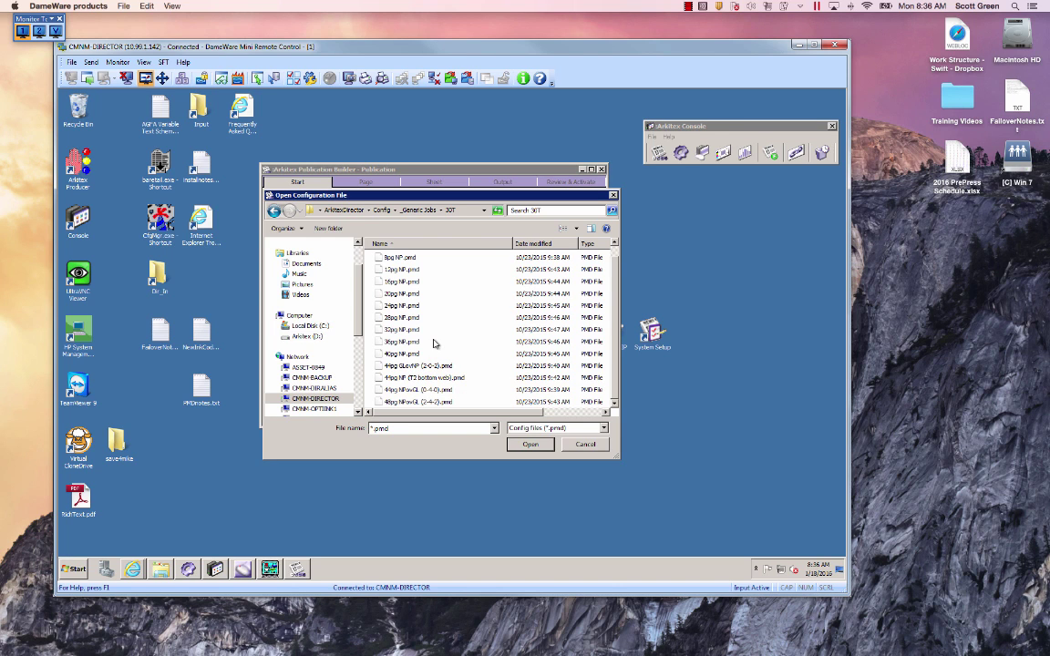
{"action": "left_click", "coordinate": [585, 445]}
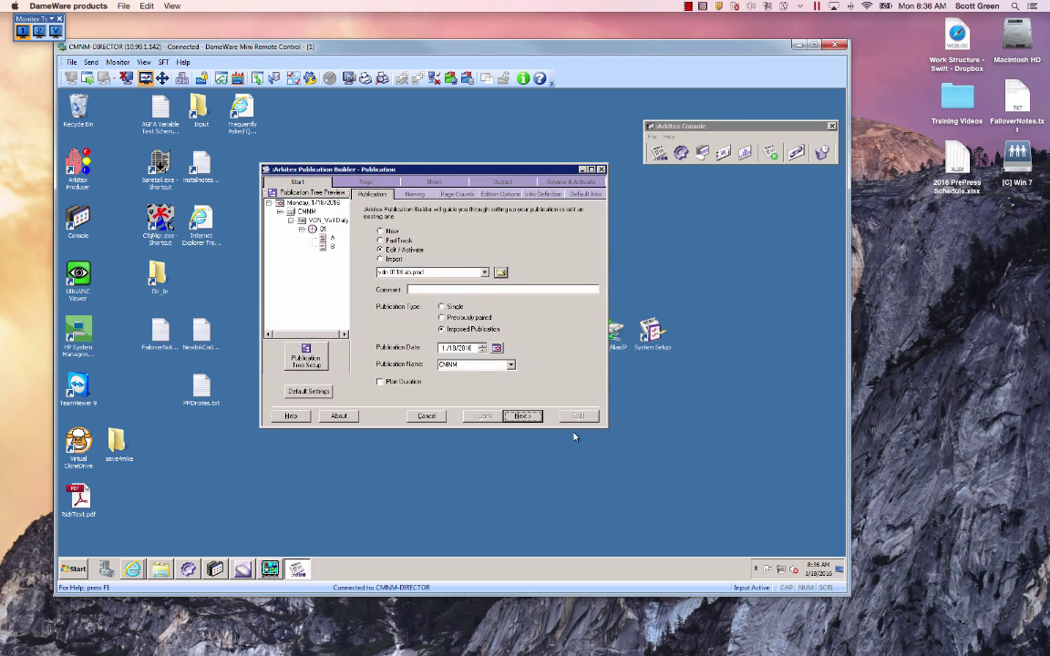
Browse the _PreBuilt Jobs configuration folder and examine the plans in its 30T (VDN-SDN-ATD-GPI) subfolder without opening one.
{"action": "left_click", "coordinate": [500, 272]}
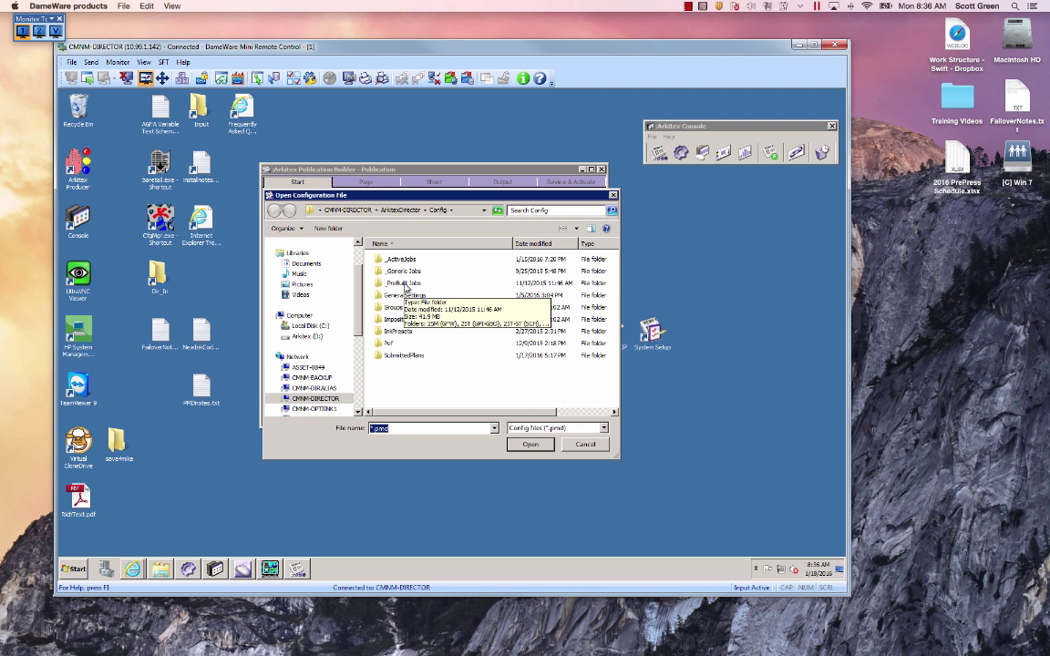
{"action": "double_click", "coordinate": [406, 284]}
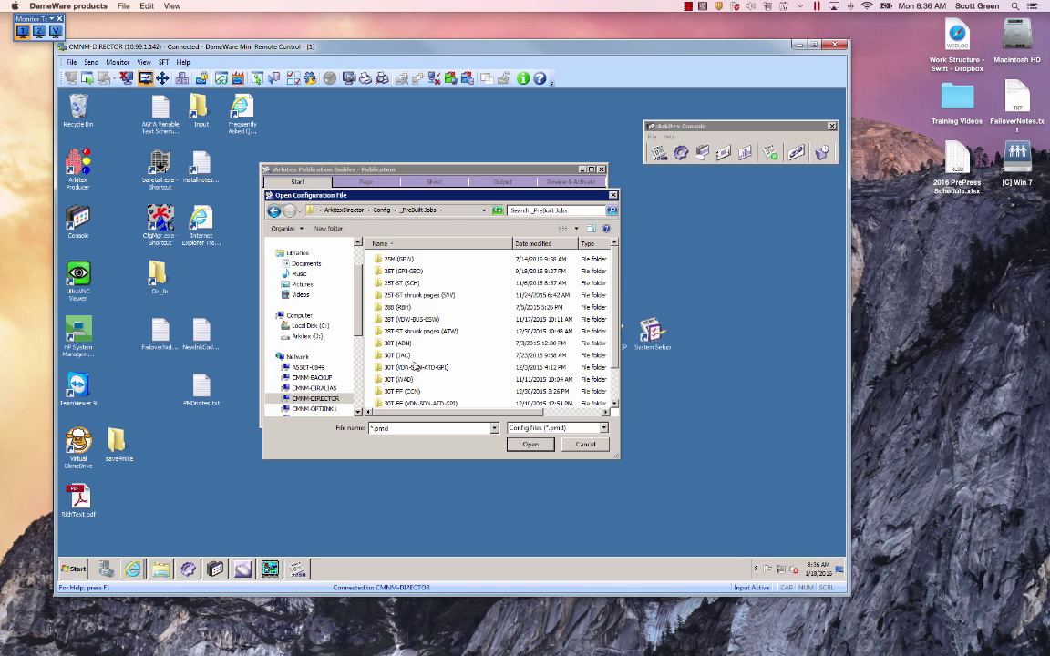
{"action": "scroll", "coordinate": [407, 383], "scroll_direction": "down", "scroll_amount": 1}
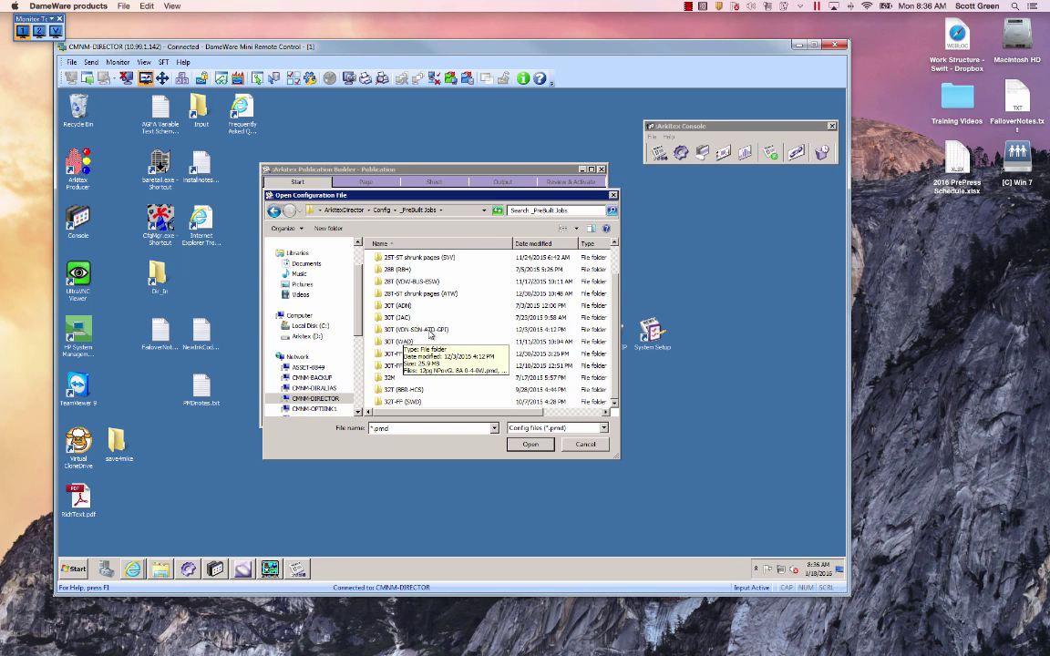
{"action": "double_click", "coordinate": [413, 331]}
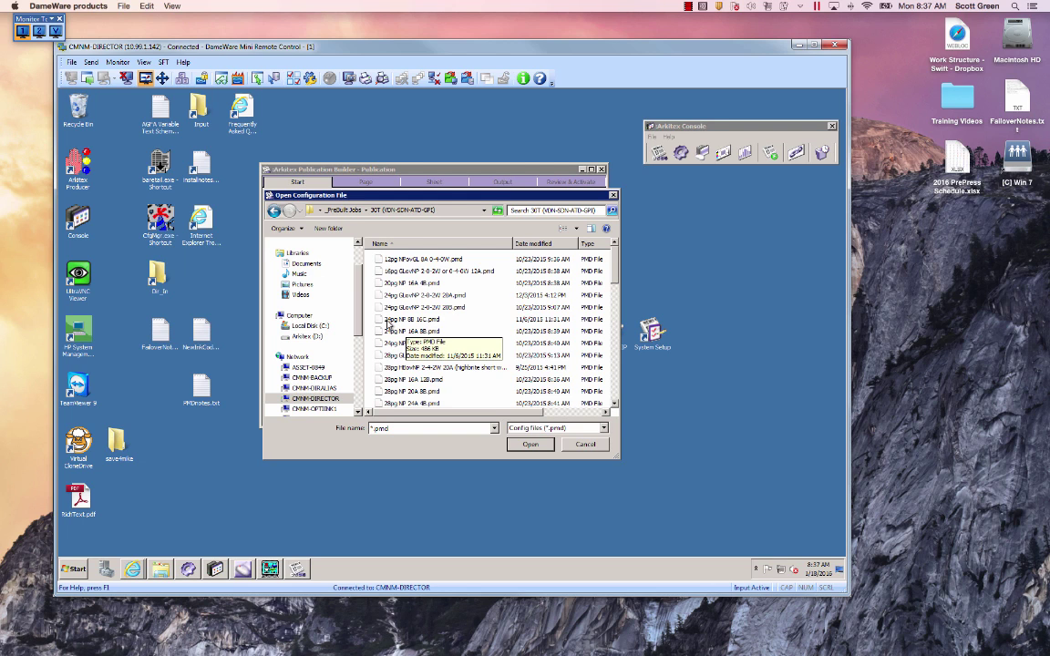
{"action": "left_click", "coordinate": [580, 446]}
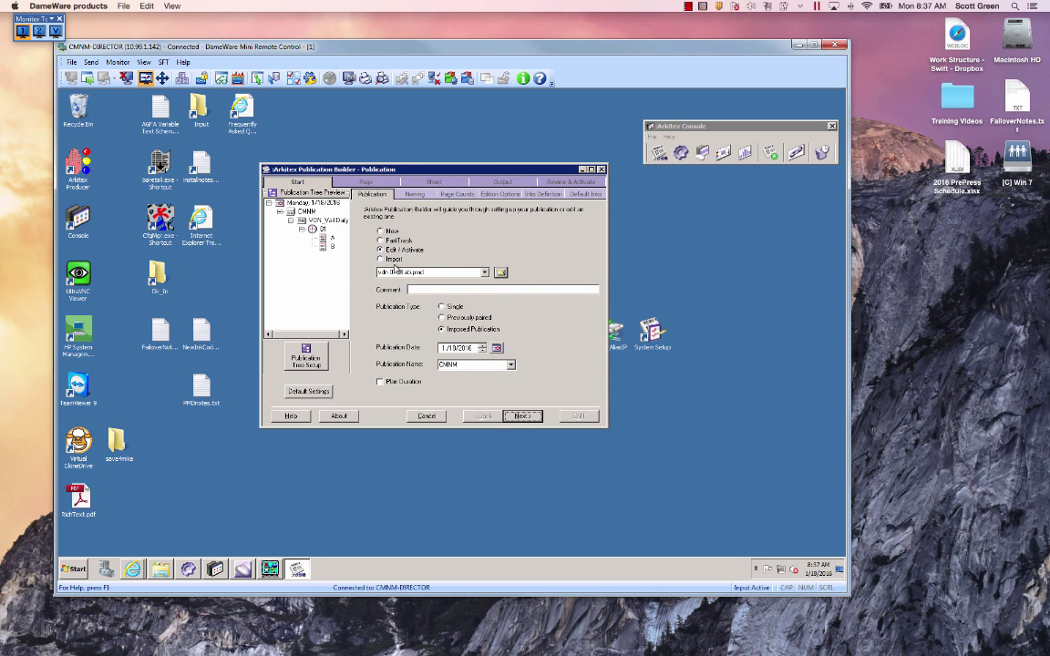
Open the configuration file vdn 0118 ab.pmd from the _ActiveJobs folder.
{"action": "left_click", "coordinate": [502, 272]}
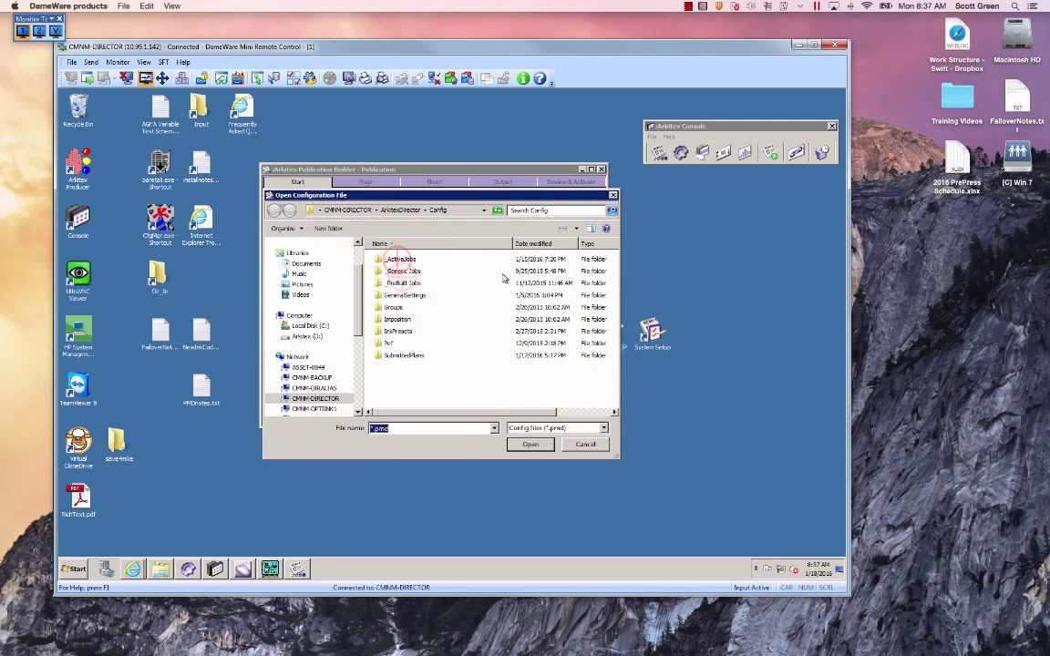
{"action": "double_click", "coordinate": [411, 262]}
{"action": "left_click", "coordinate": [403, 260]}
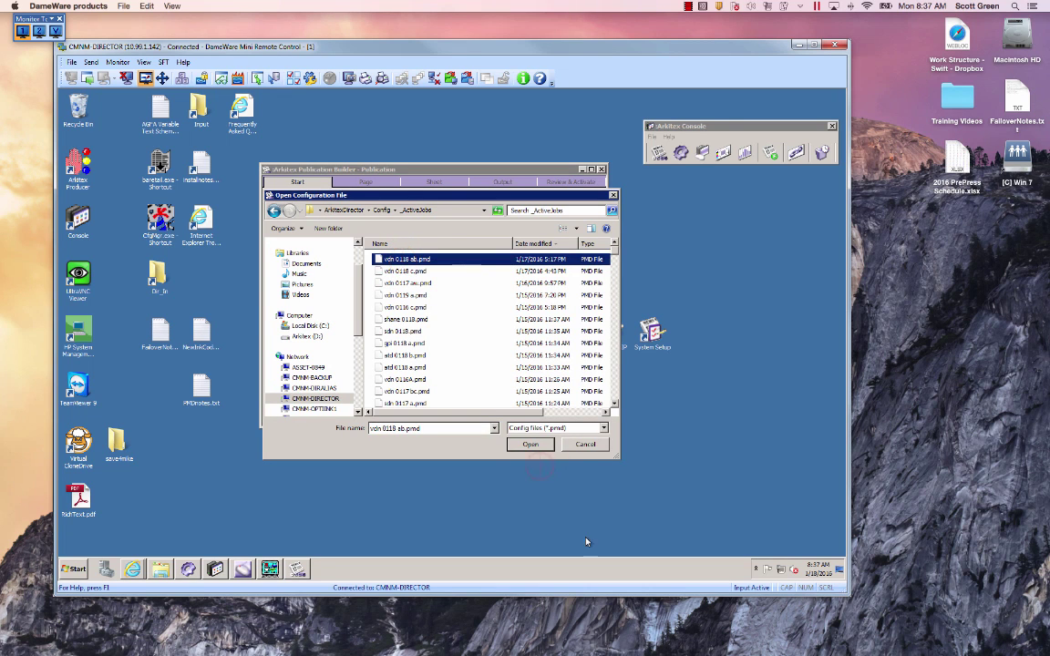
{"action": "left_click", "coordinate": [539, 444]}
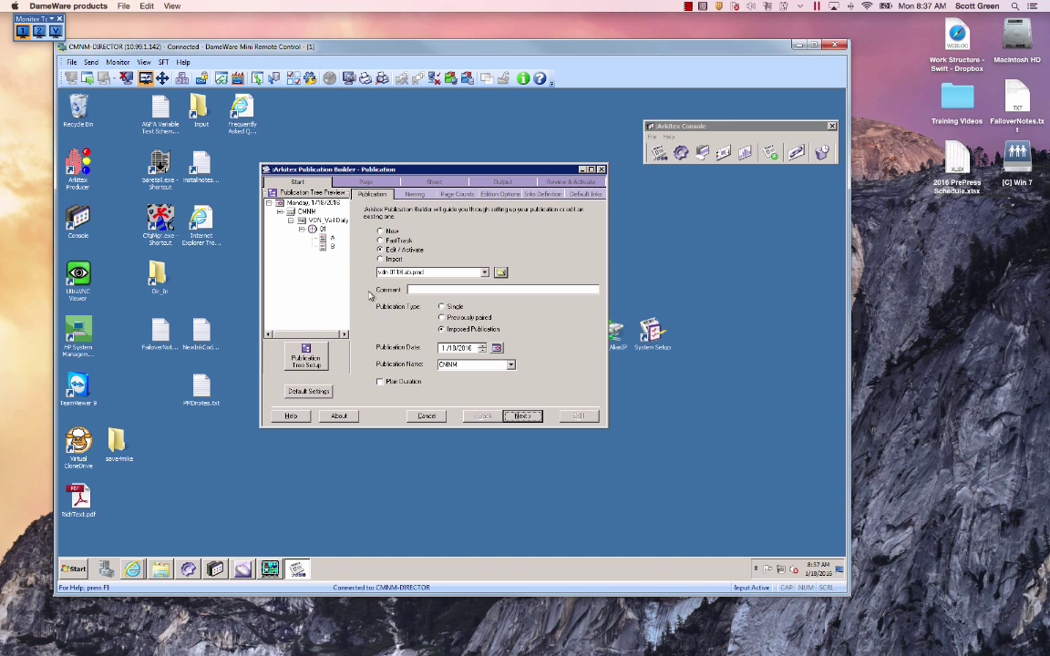
Review the publication tree setup, and import _Daily_Weekly.xml into the default settings to load its edition names.
{"action": "left_click", "coordinate": [307, 362]}
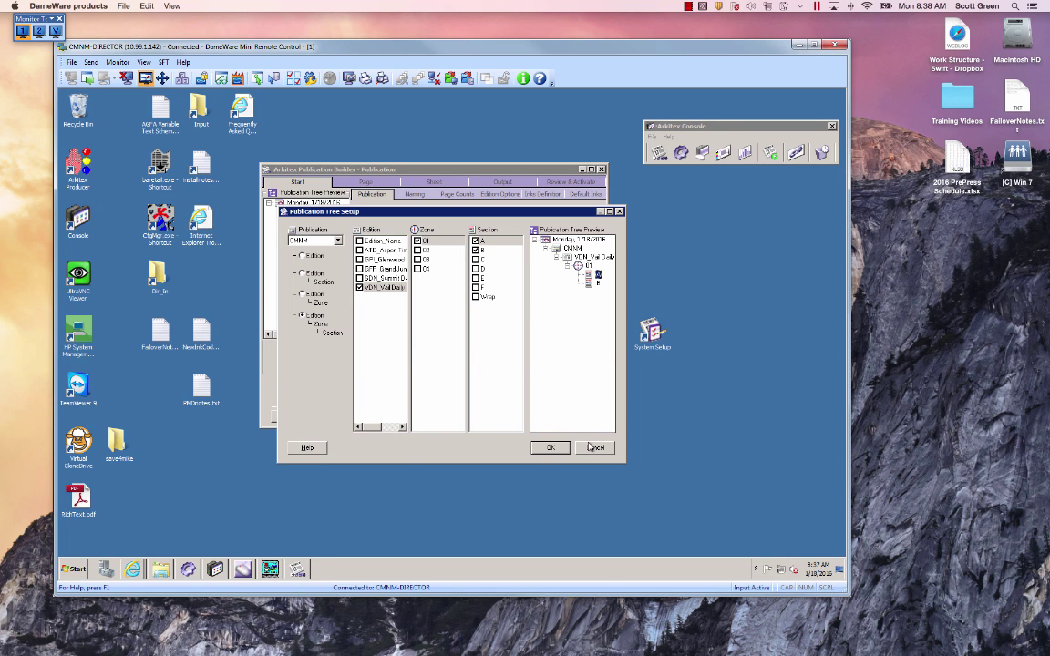
{"action": "key", "text": "Return"}
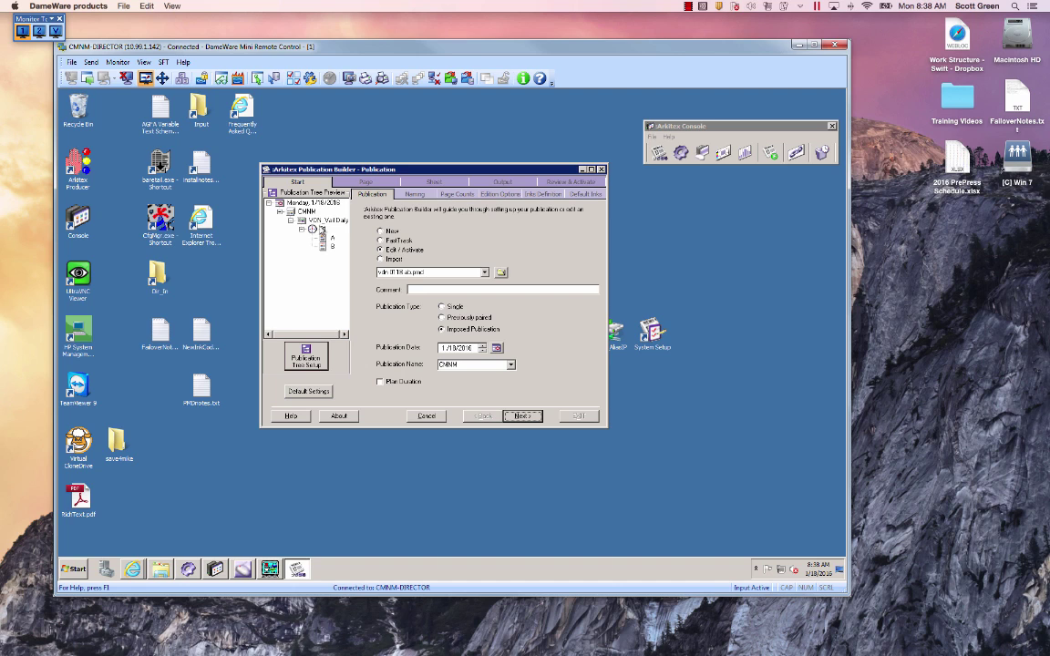
{"action": "left_click", "coordinate": [310, 392]}
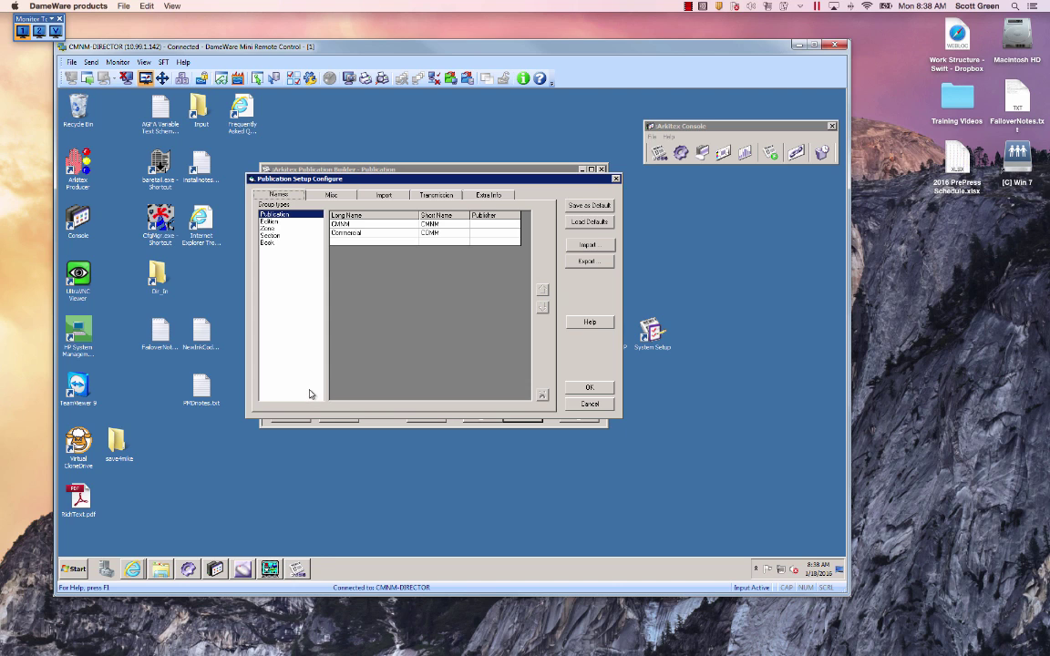
{"action": "left_click", "coordinate": [274, 222]}
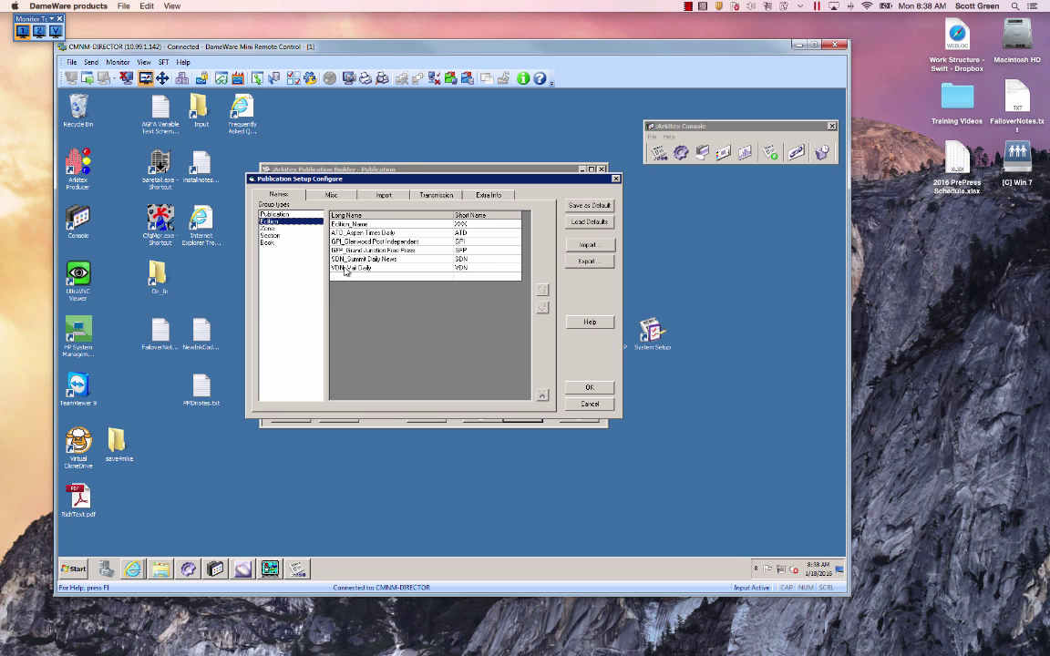
{"action": "left_click", "coordinate": [587, 245]}
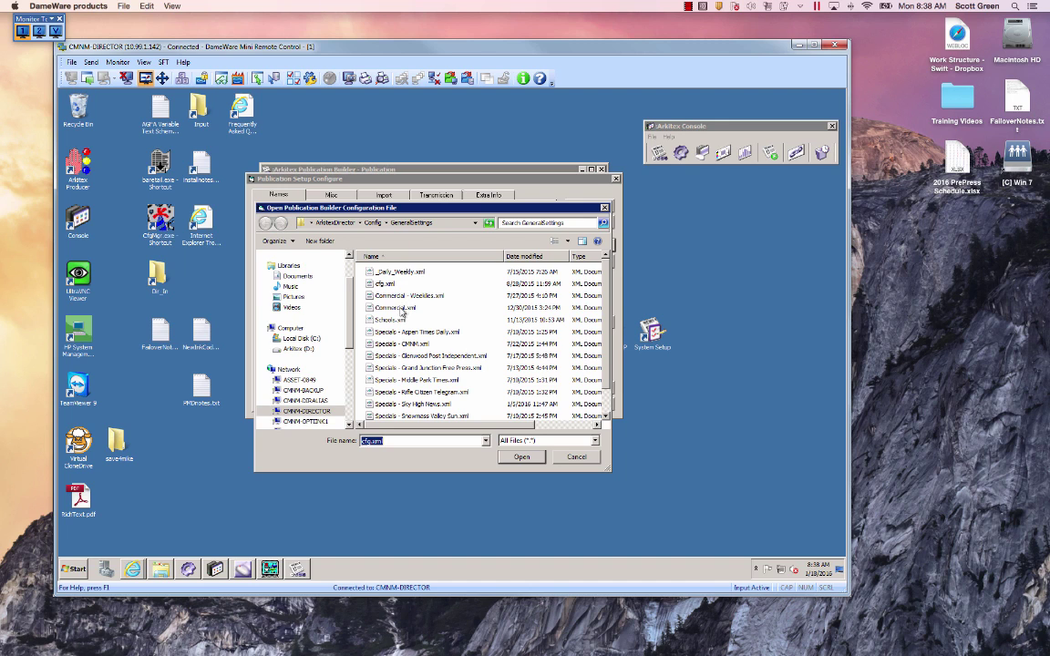
{"action": "double_click", "coordinate": [398, 274]}
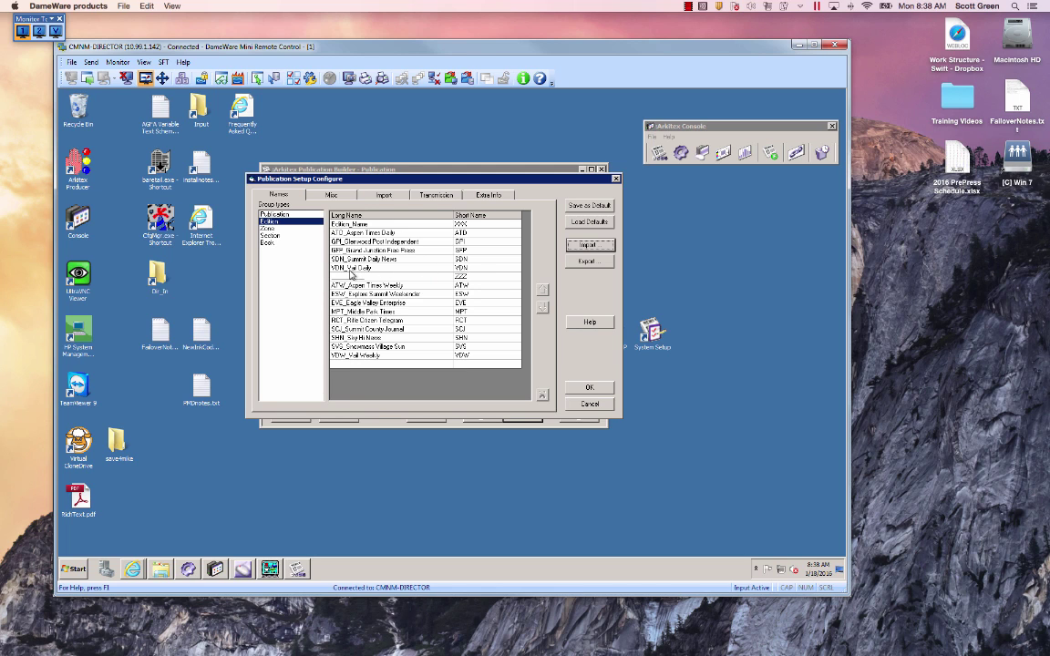
Add an edition with the long name Test and short name TST, and accept the default settings.
{"action": "left_click", "coordinate": [356, 368]}
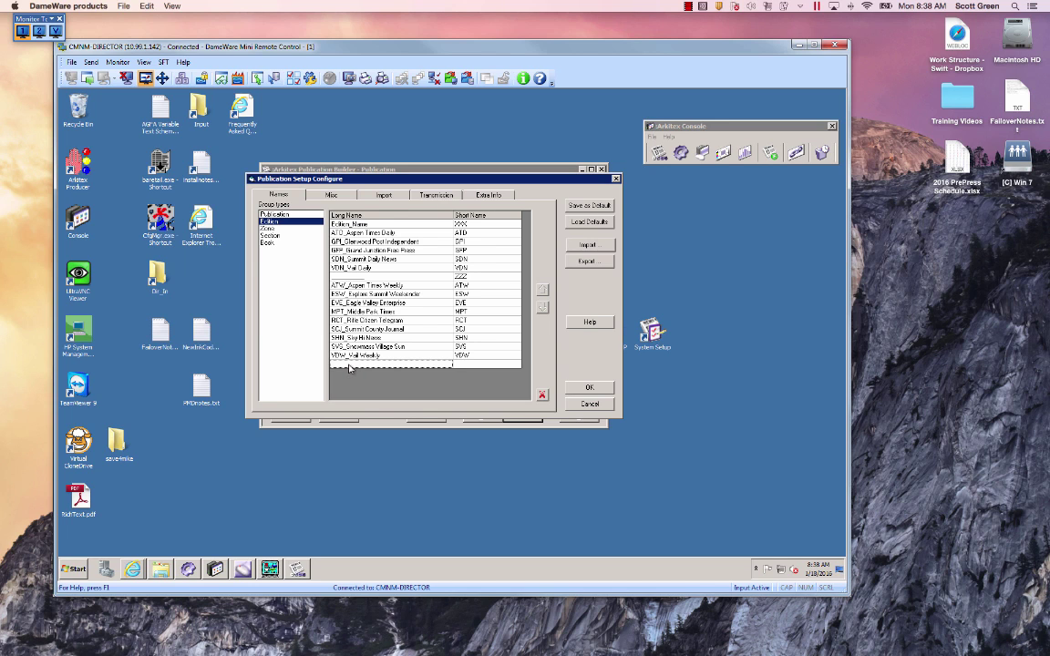
{"action": "left_click", "coordinate": [349, 366]}
{"action": "type", "text": "Test"}
{"action": "left_click", "coordinate": [462, 367]}
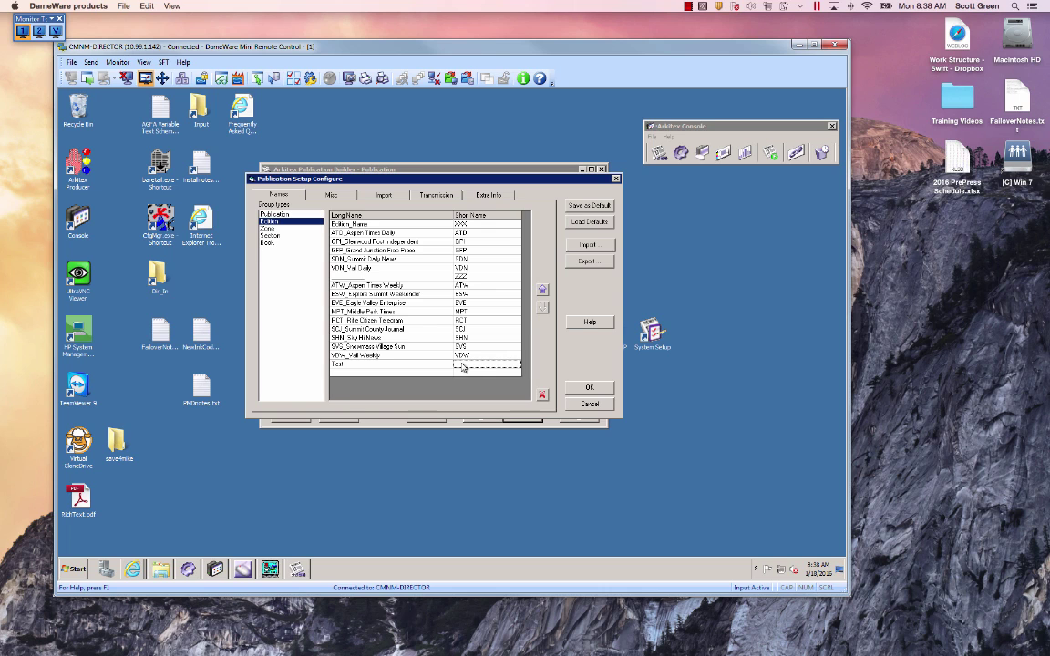
{"action": "left_click", "coordinate": [462, 367]}
{"action": "type", "text": "TST"}
{"action": "key", "text": "Return"}
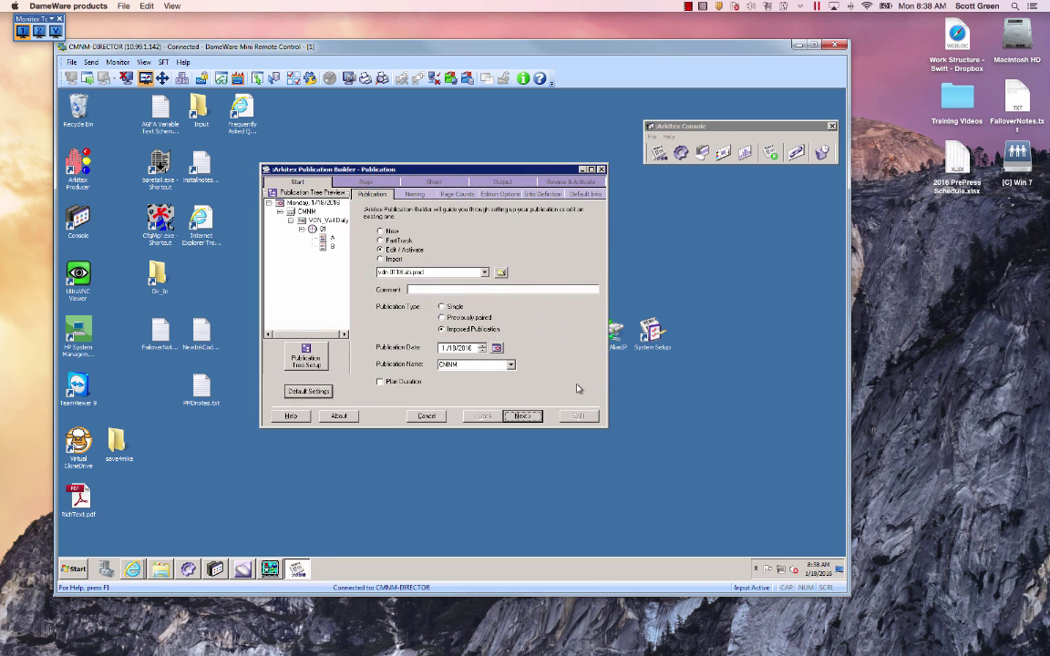
Rebuild the publication tree with edition VDN_Vail Daily, zone 01 and sections A and B, and accept it.
{"action": "left_click", "coordinate": [306, 355]}
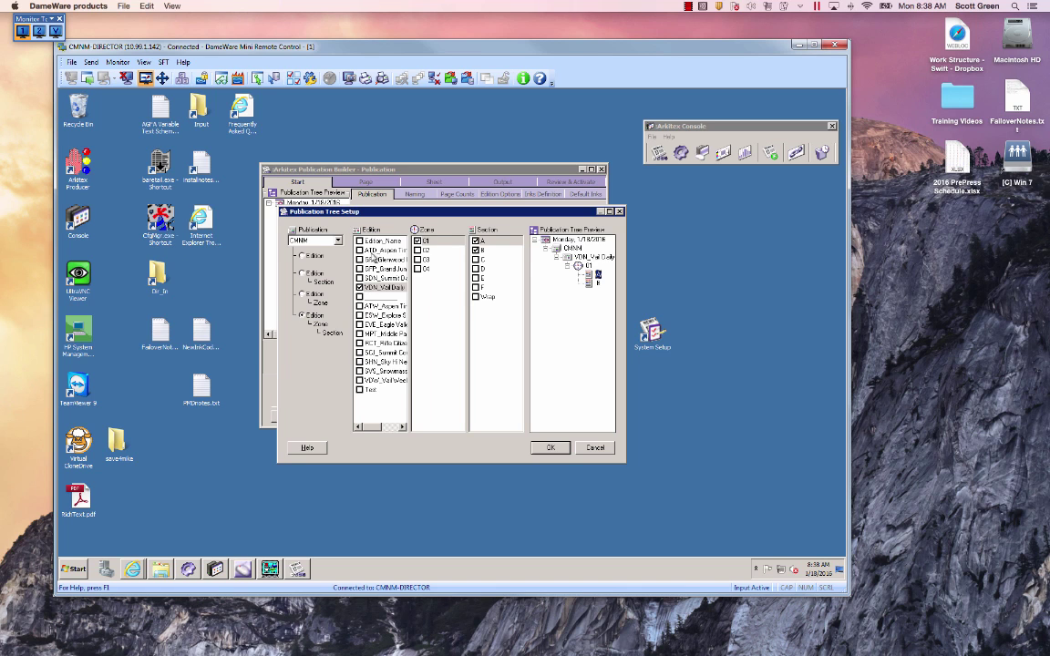
{"action": "left_click", "coordinate": [360, 287]}
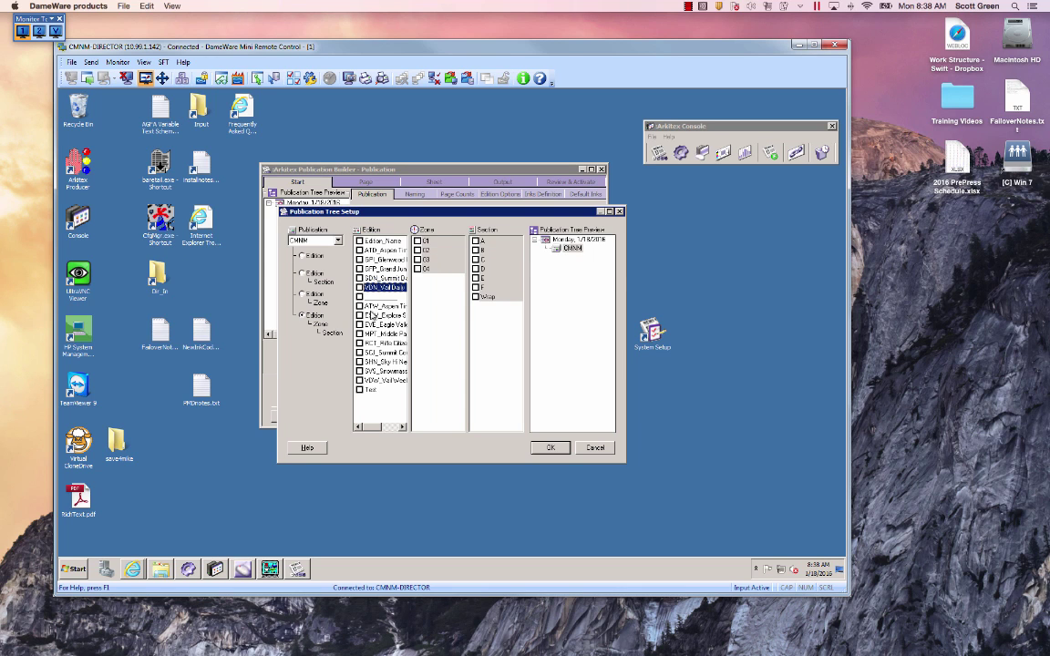
{"action": "left_click", "coordinate": [360, 380]}
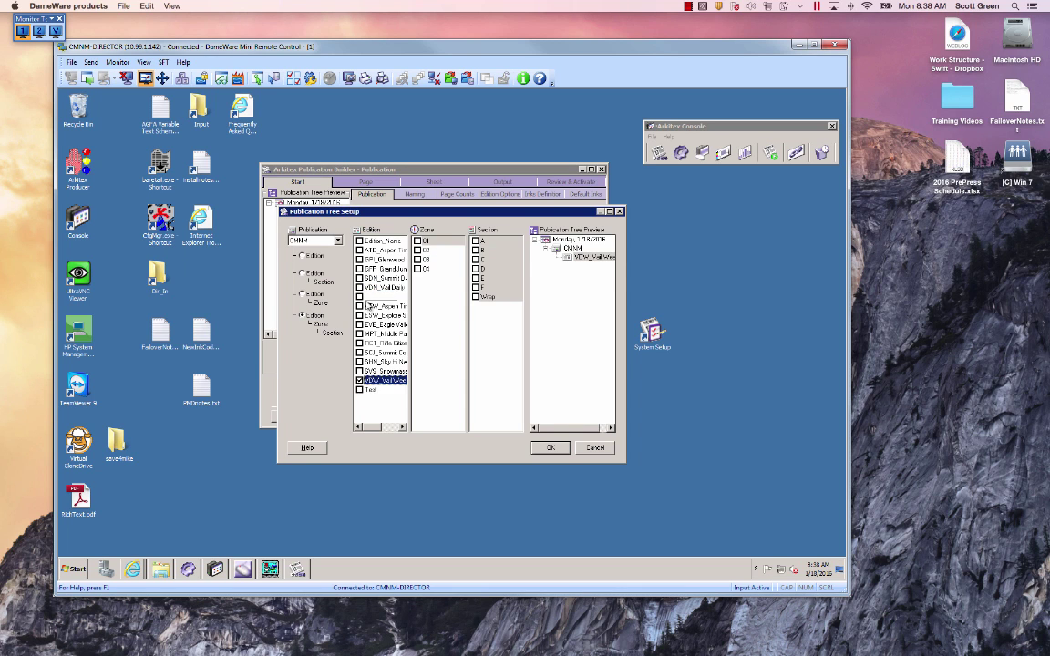
{"action": "left_click", "coordinate": [359, 380]}
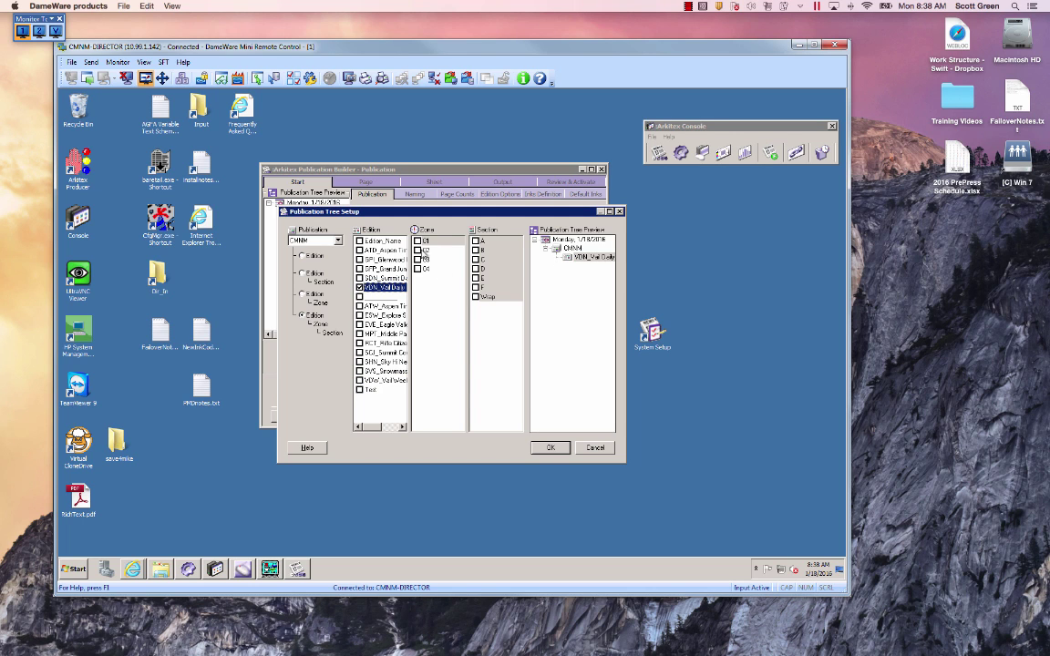
{"action": "left_click", "coordinate": [418, 240]}
{"action": "left_click", "coordinate": [475, 241]}
{"action": "left_click", "coordinate": [475, 250]}
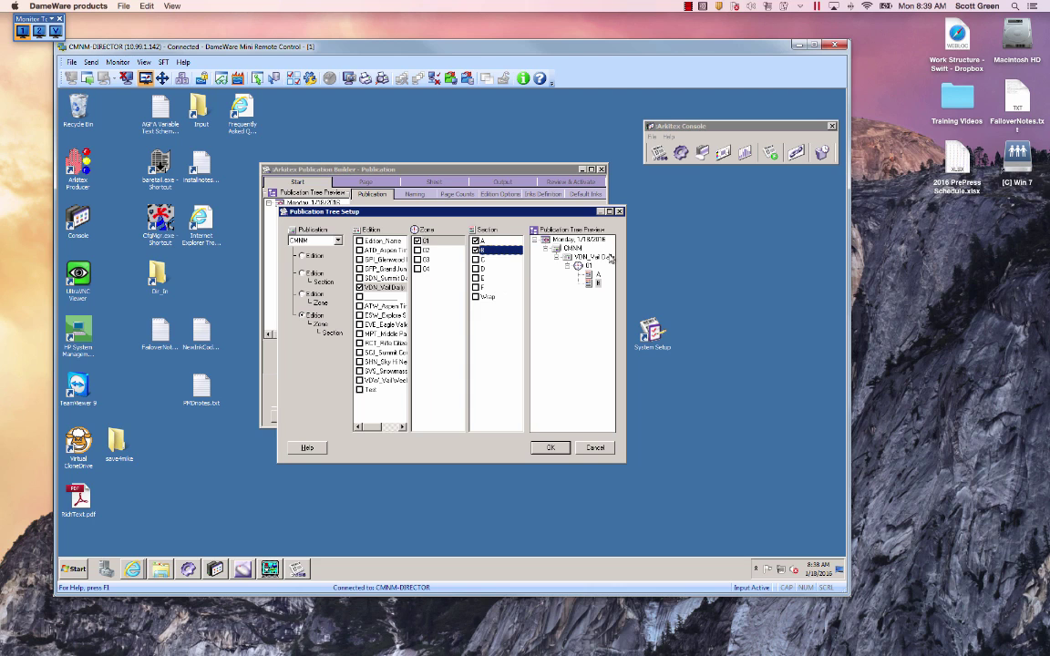
{"action": "left_click", "coordinate": [553, 447]}
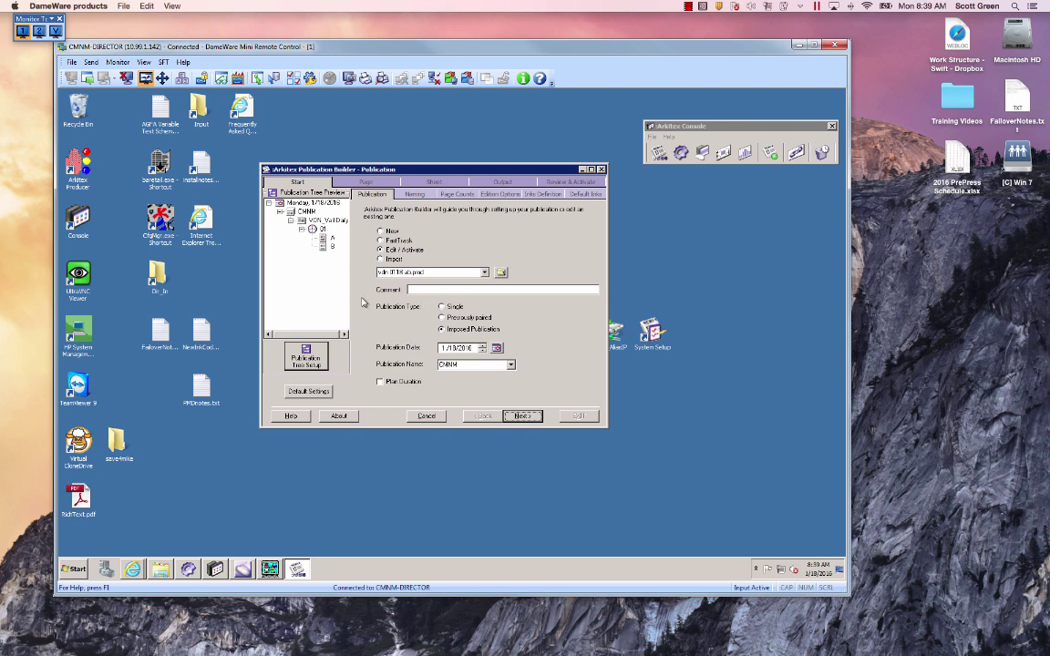
Check the available publication names, keeping CMNM as the selection.
{"action": "left_click", "coordinate": [511, 365]}
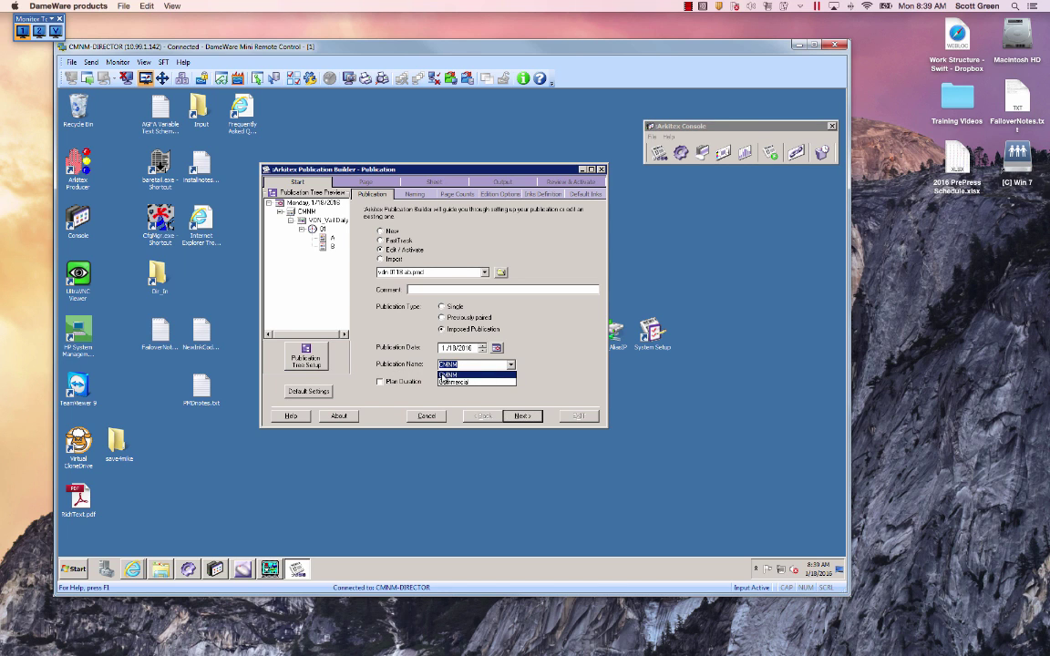
{"action": "left_click", "coordinate": [510, 365]}
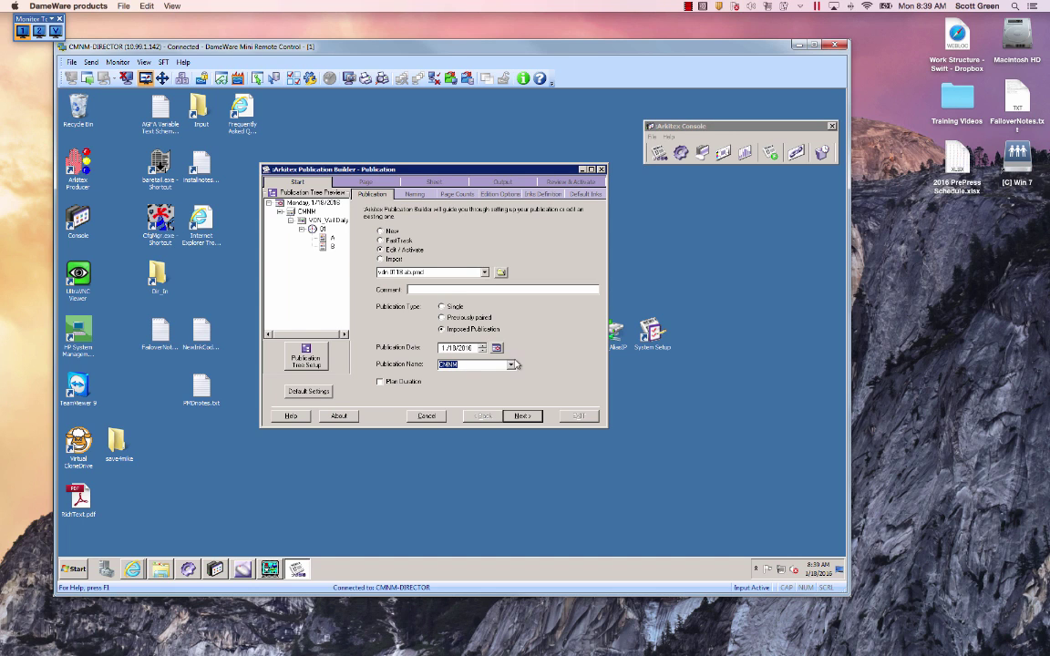
{"action": "left_click", "coordinate": [510, 365]}
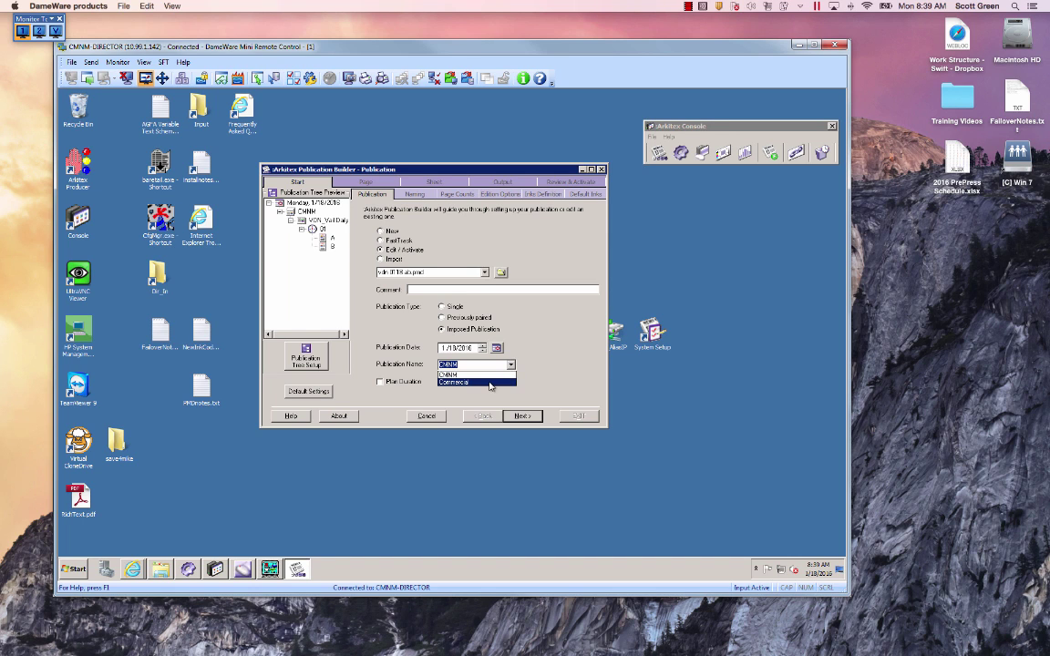
{"action": "left_click", "coordinate": [548, 360]}
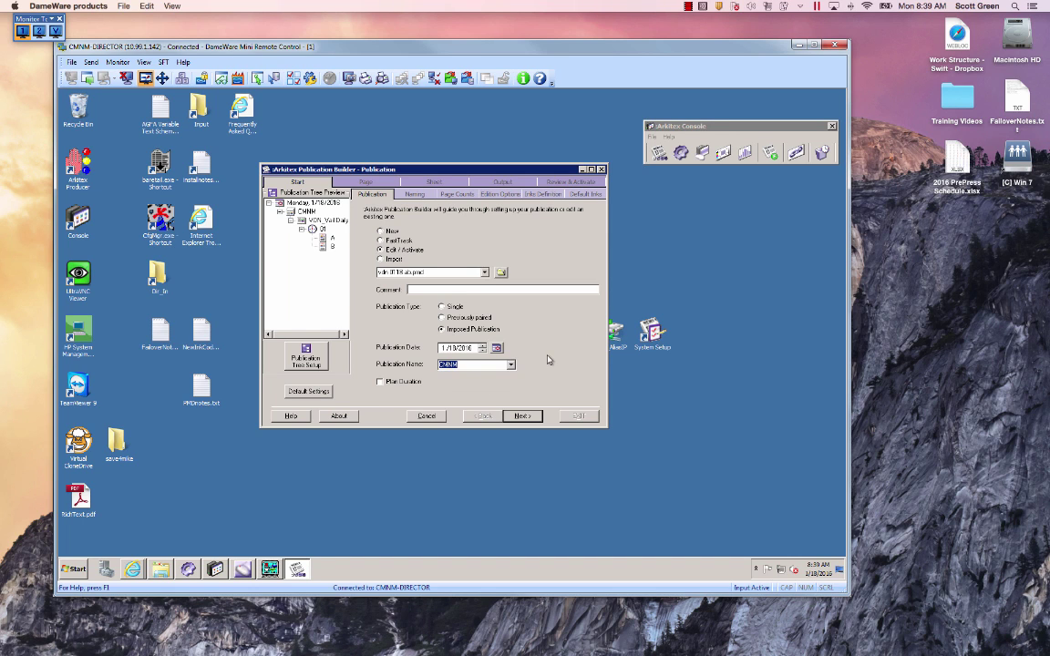